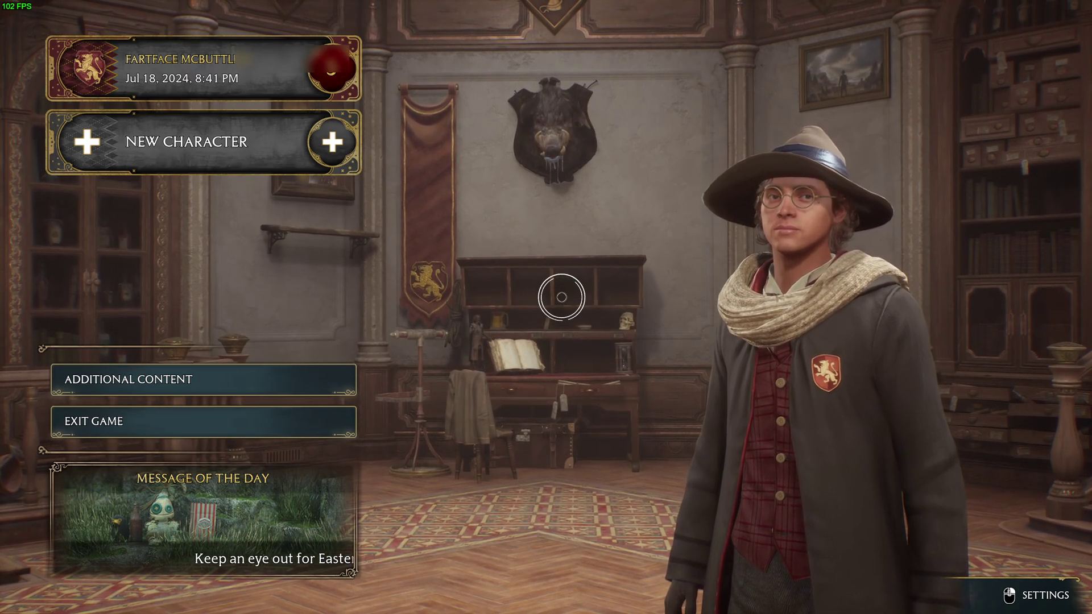
Bring up the Windows Start menu over the Hogwarts Legacy main menu using the Windows key
key("super")
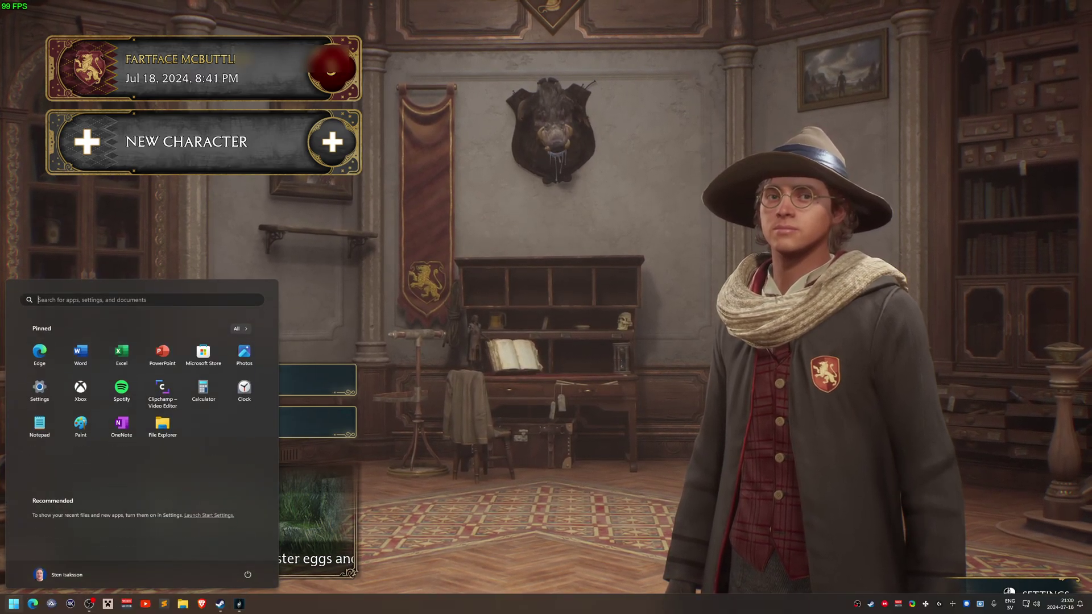
Launch Settings from a 'settings' search and go through System > Display > Graphics to the default graphics settings
type("settings")
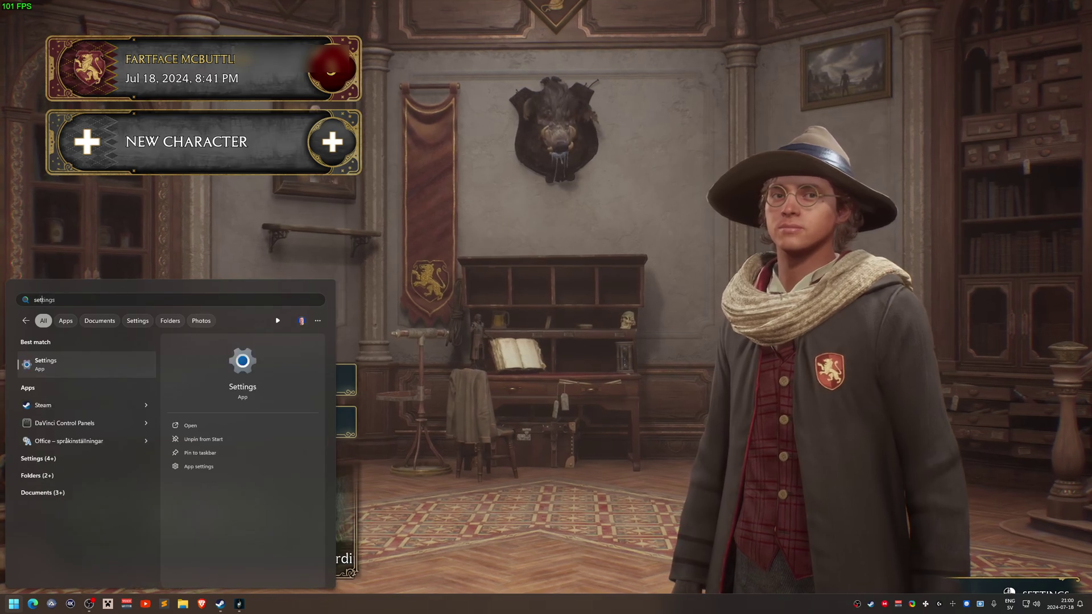
key("Return")
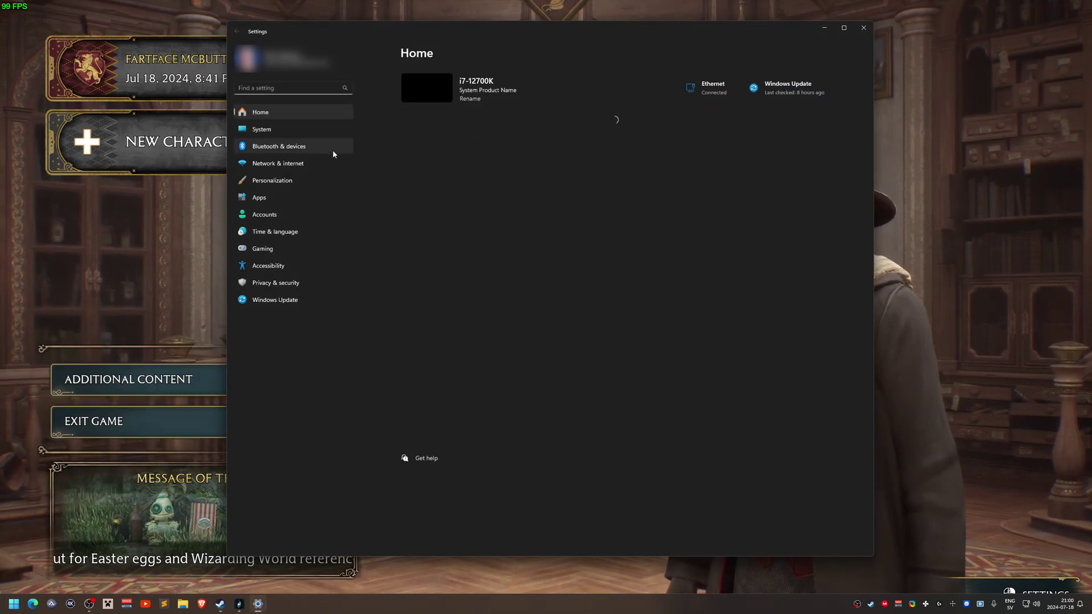
left_click(291, 129)
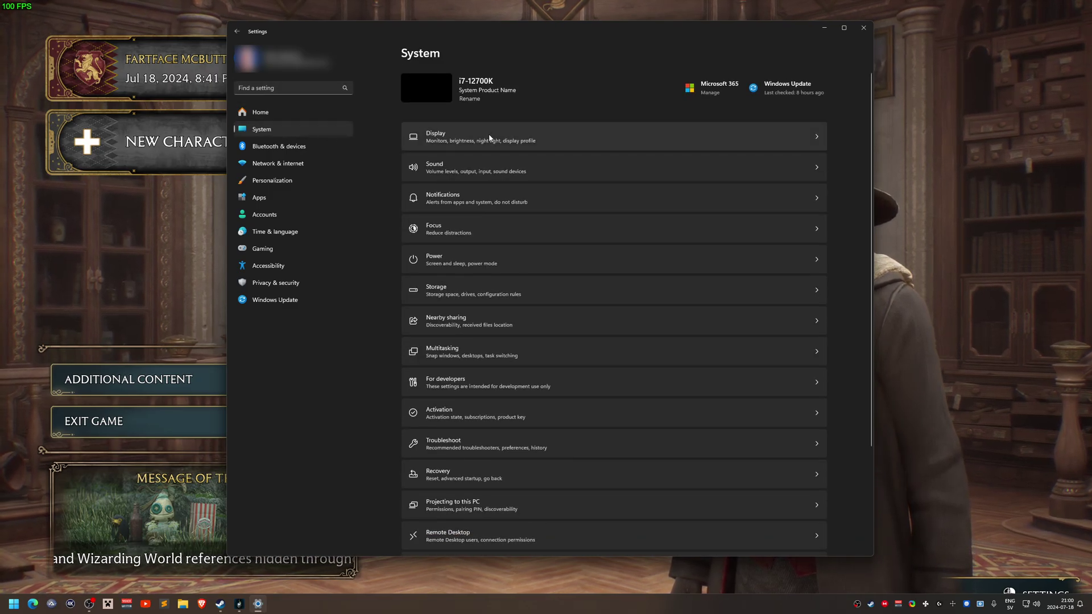
left_click(479, 137)
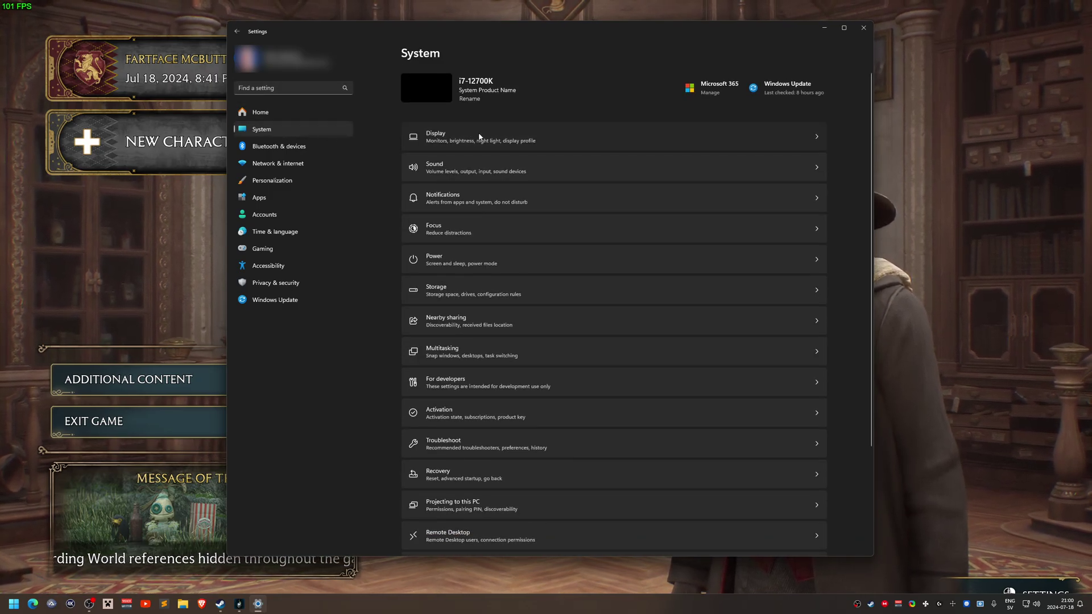
scroll(534, 241, "down", 3)
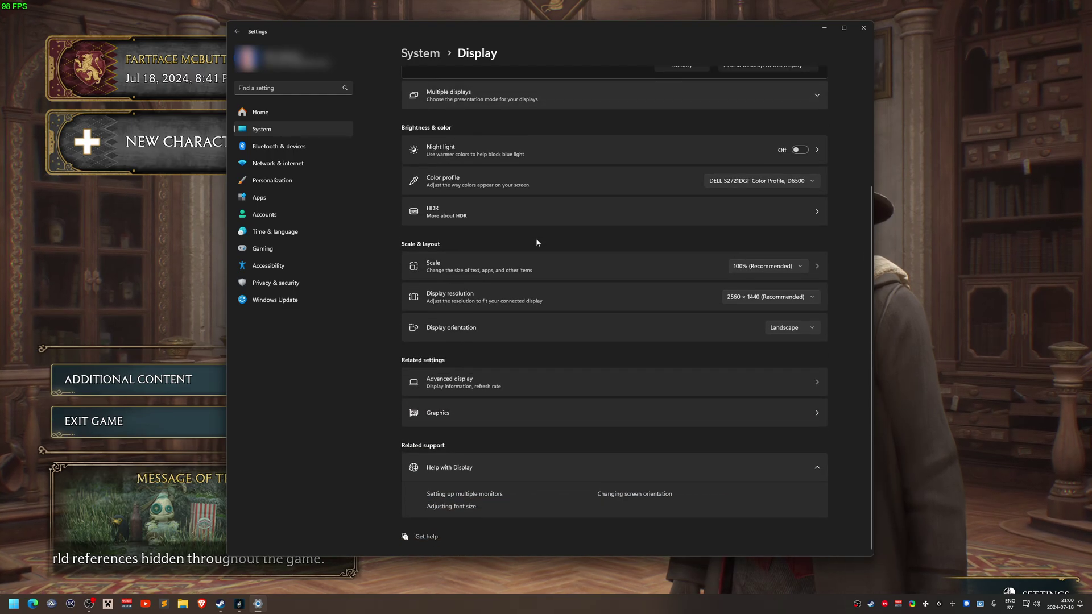
left_click(484, 411)
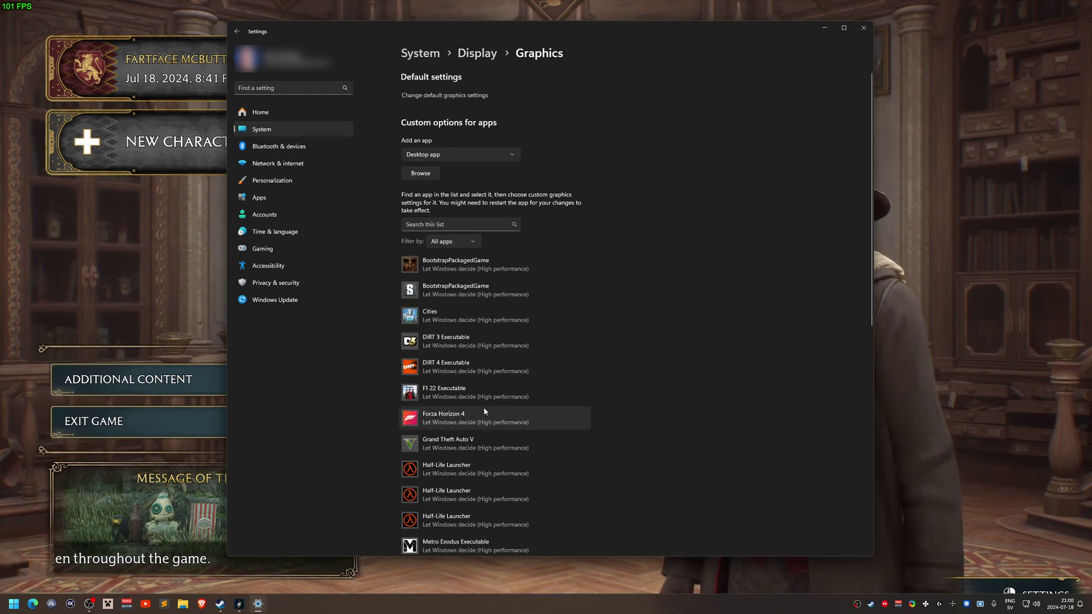
left_click(468, 97)
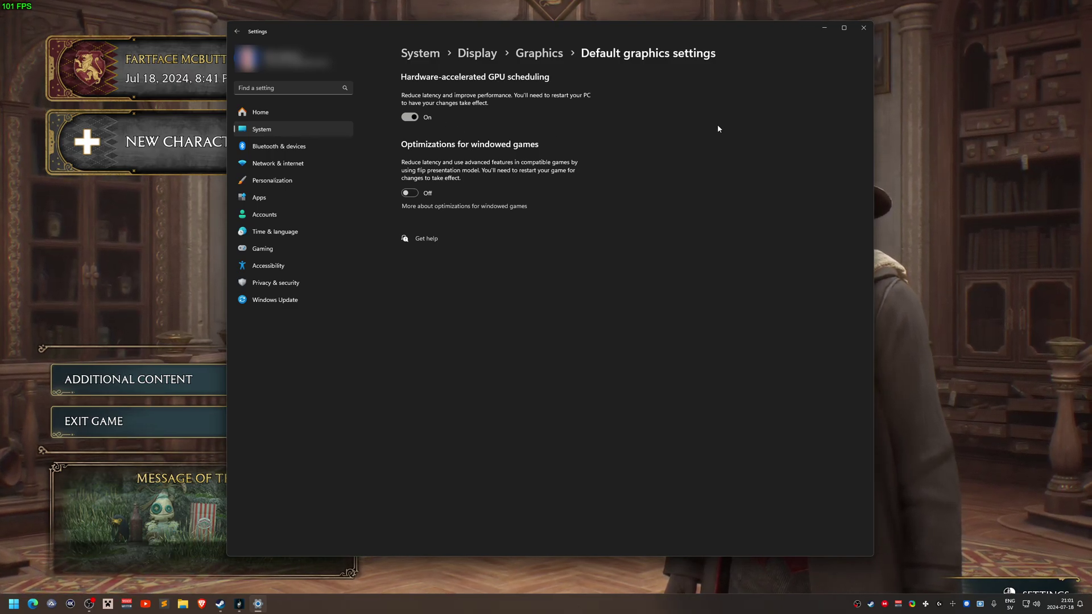
Close the Settings window to return to the game's character selection screen
left_click(863, 28)
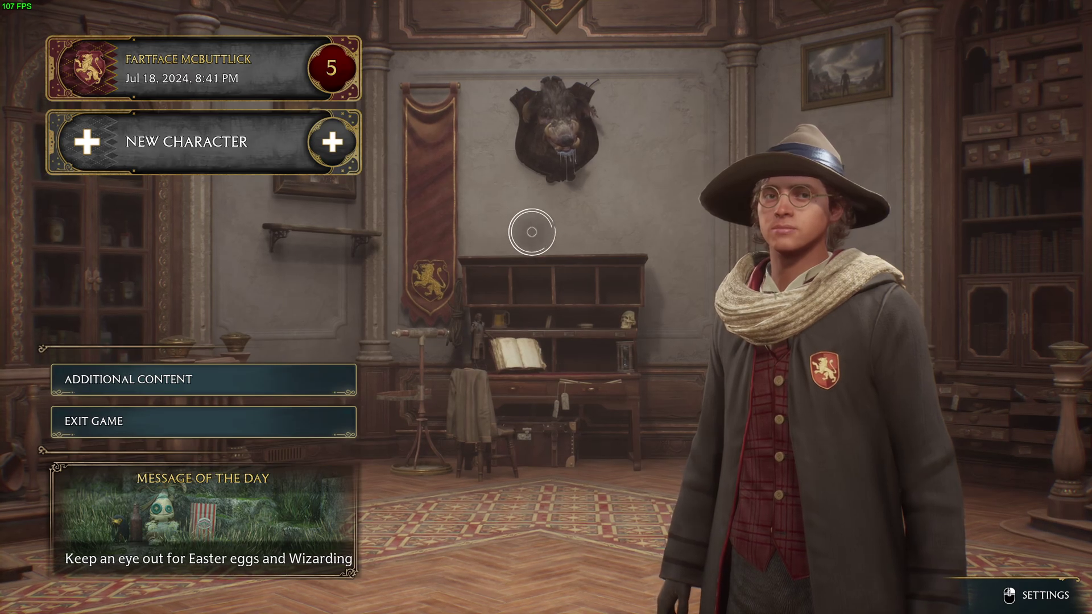
Open the Display Options page, showing Windowed Fullscreen at 2560x1440 with TAA High
right_click(529, 222)
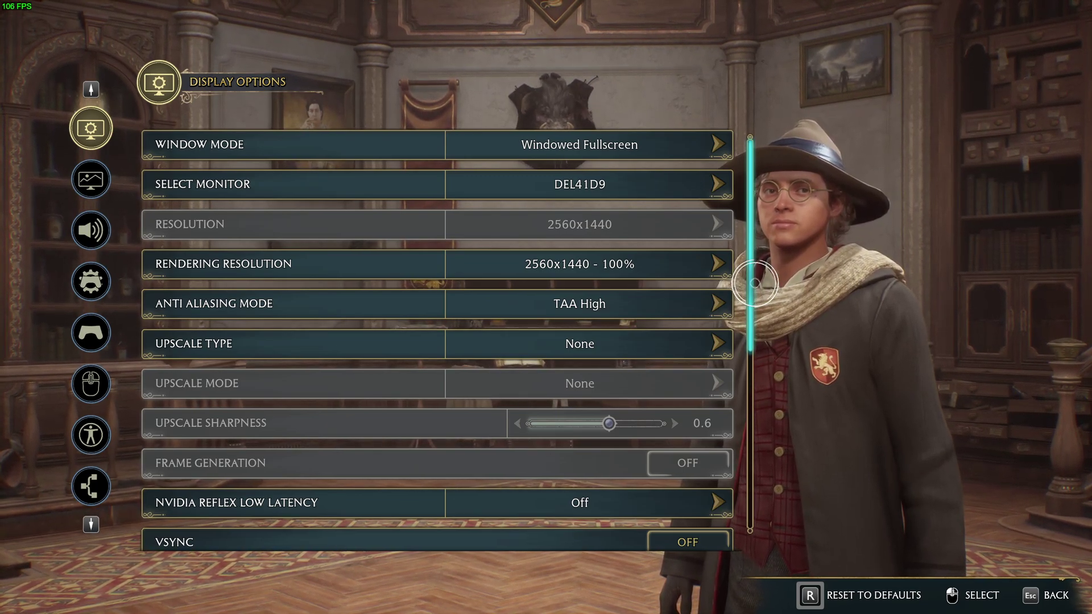
left_click(353, 308)
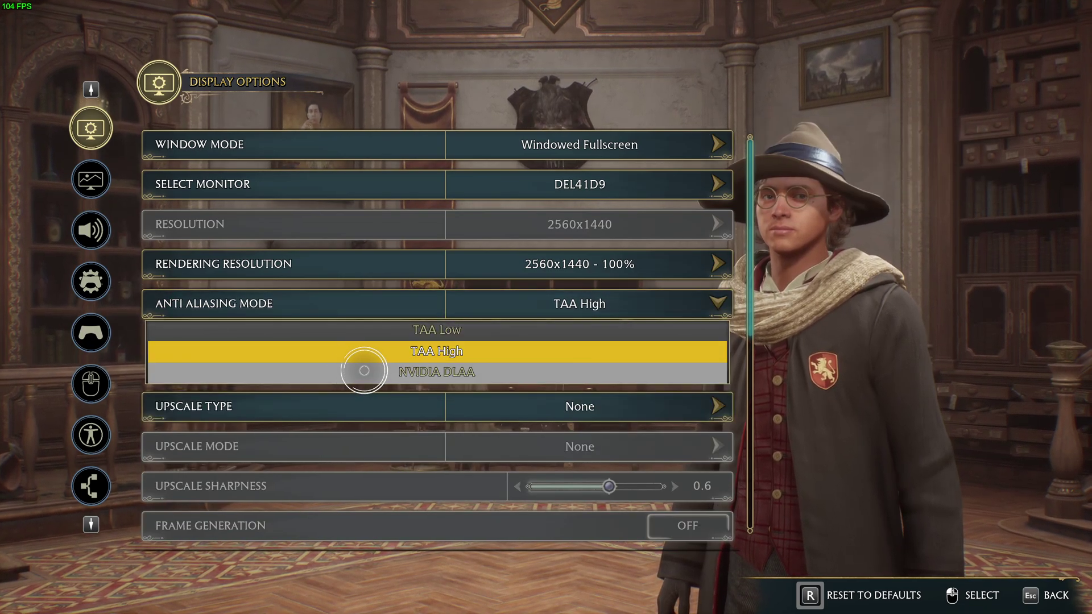
left_click(371, 307)
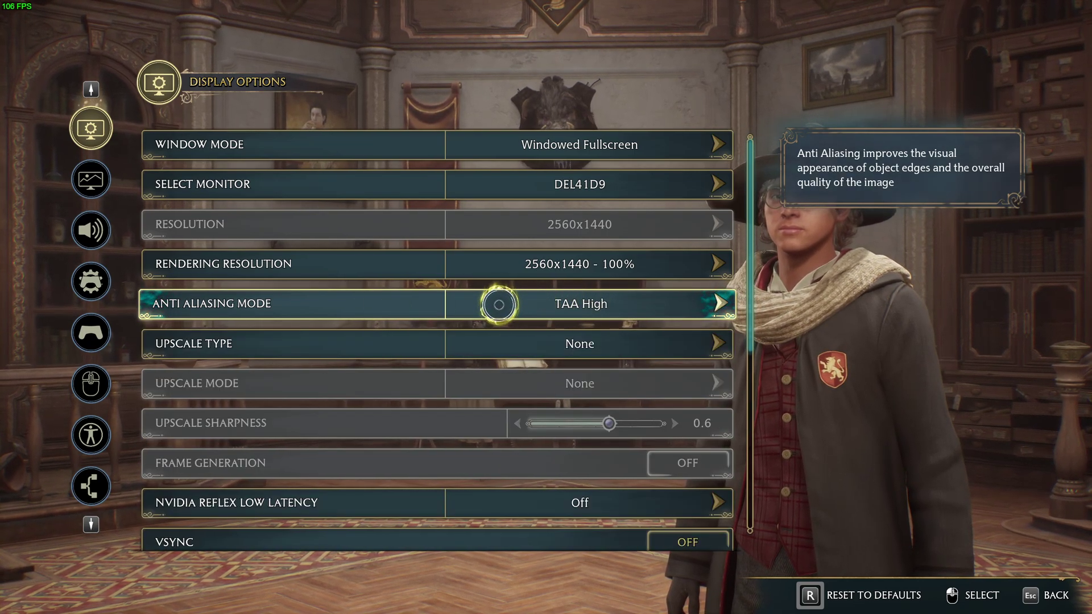
scroll(499, 305, "down", 1)
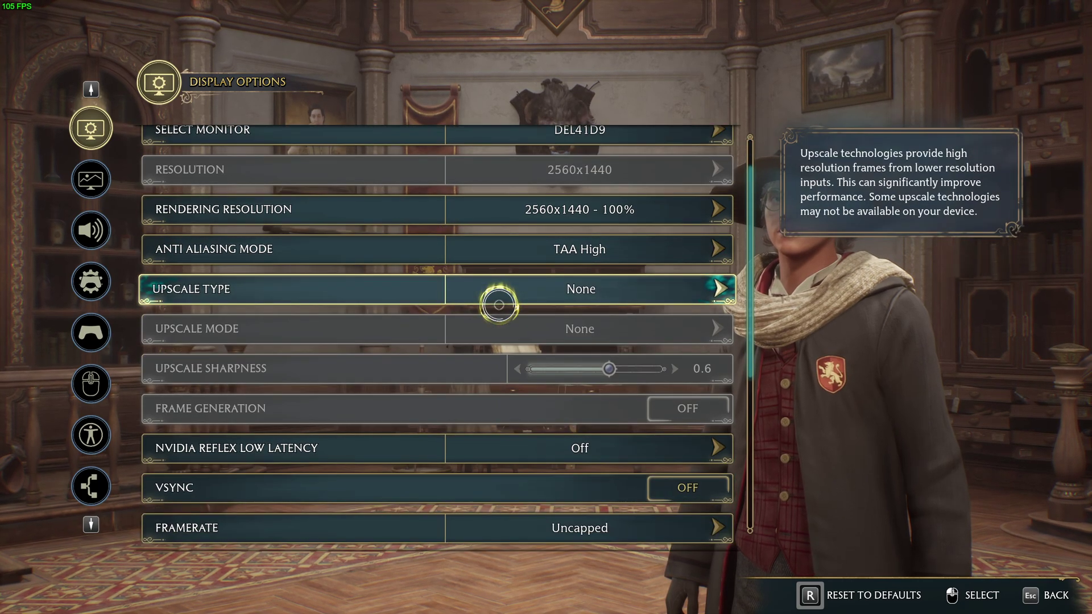
left_click(532, 290)
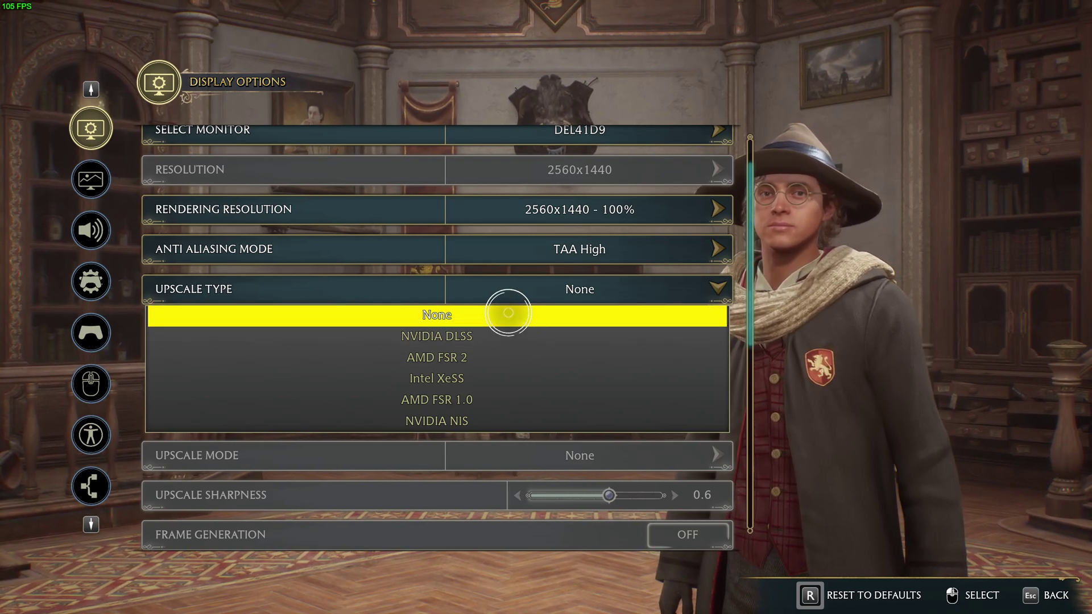
left_click(509, 313)
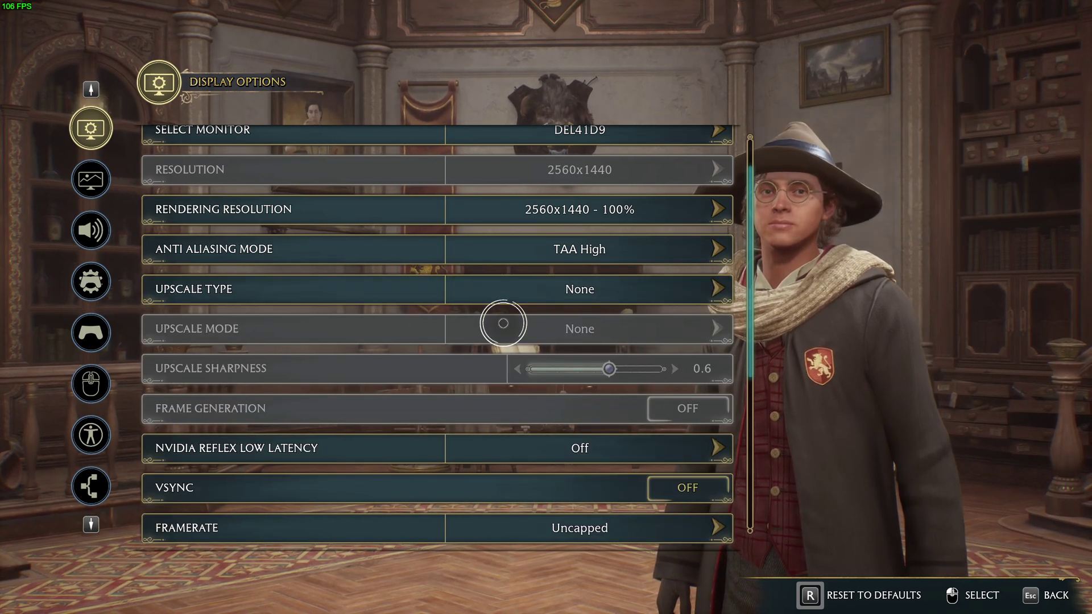
scroll(569, 319, "down", 2)
scroll(503, 323, "down", 2)
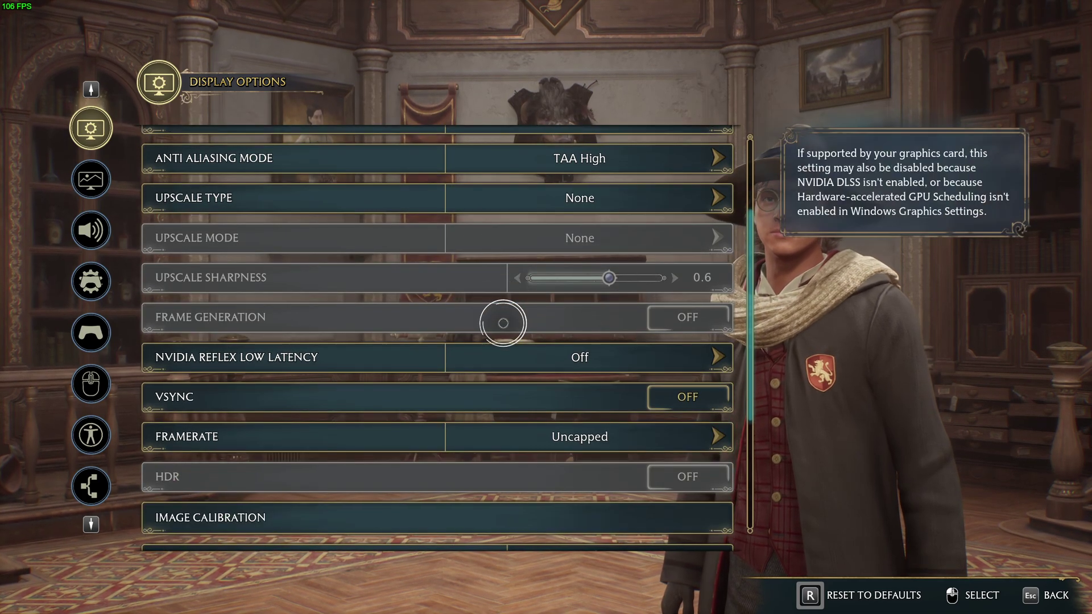
mouse_move(195, 300)
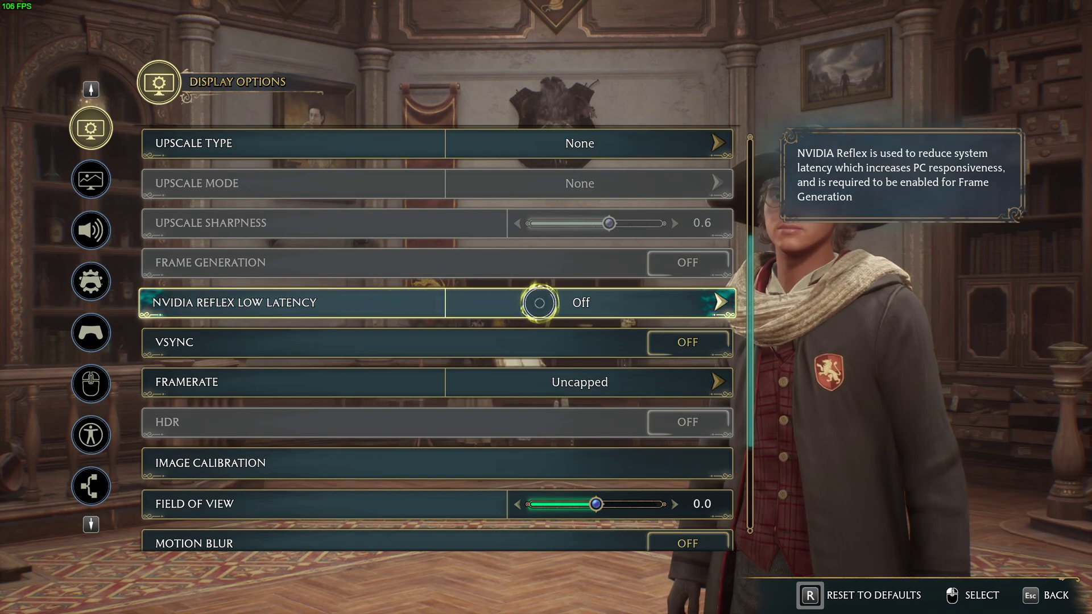
scroll(510, 302, "down", 3)
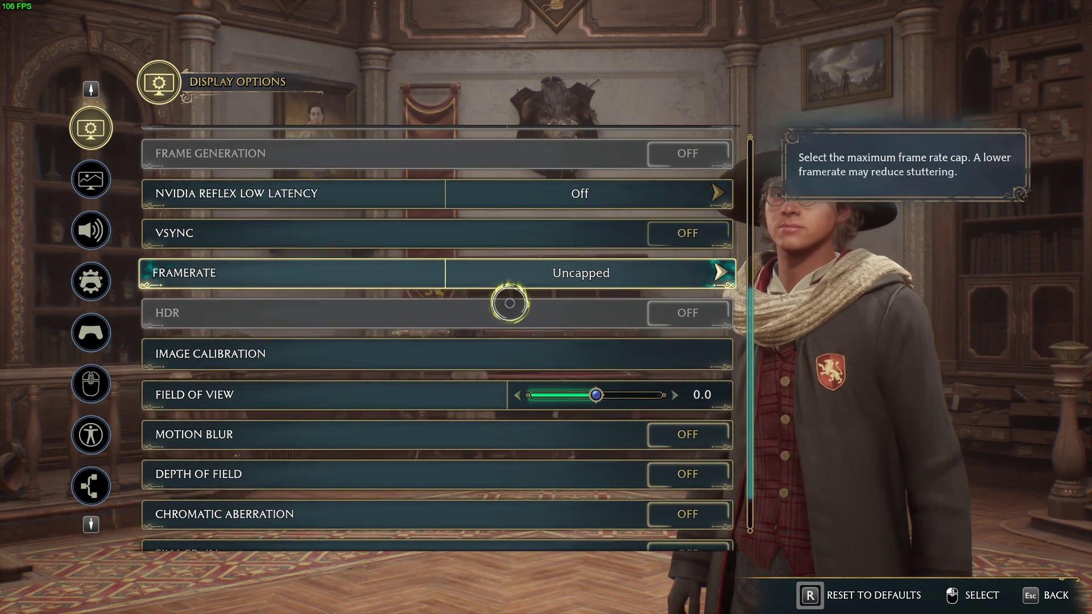
scroll(509, 303, "down", 1)
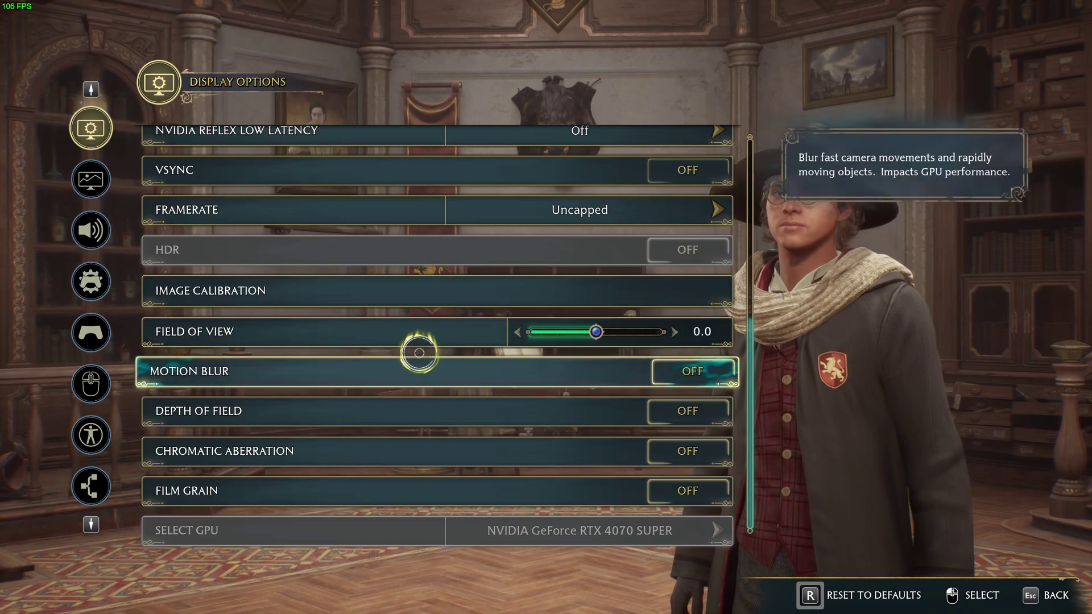
scroll(353, 256, "up", 3)
scroll(365, 269, "up", 5)
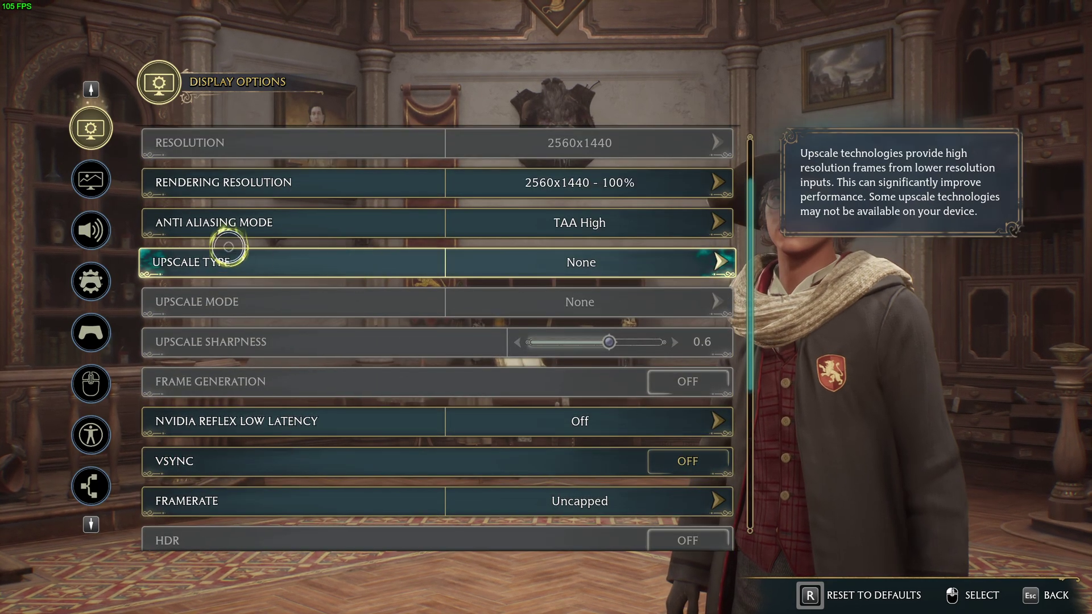
left_click(90, 179)
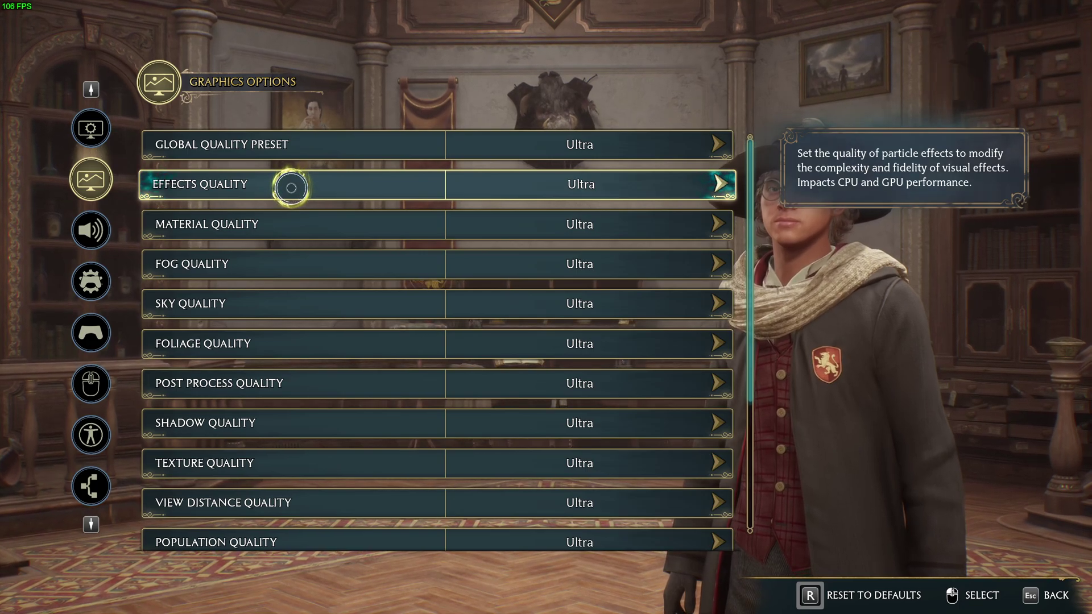
scroll(355, 251, "down", 5)
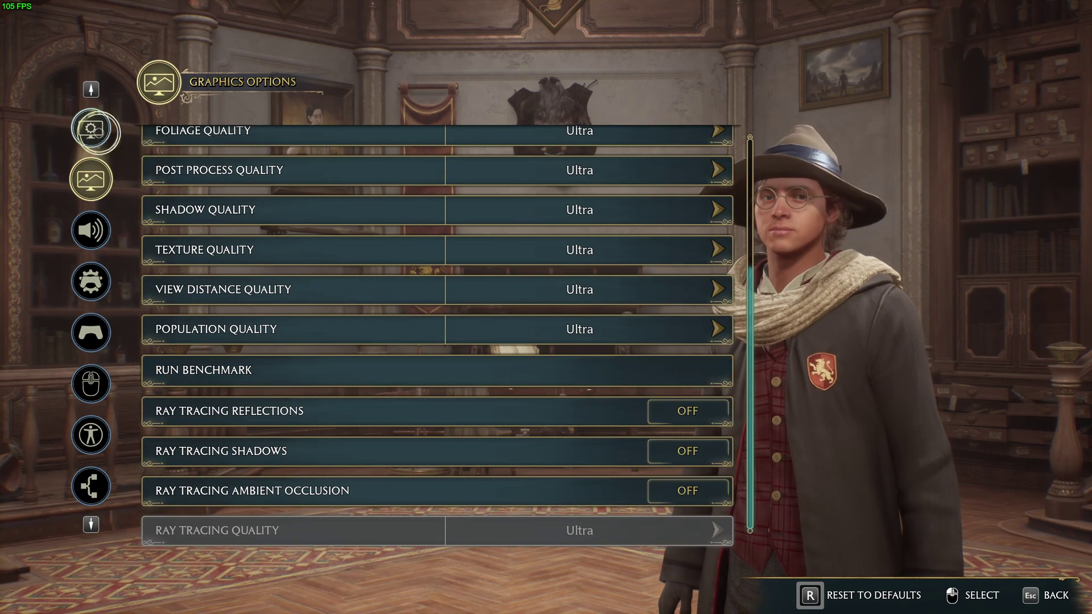
left_click(91, 128)
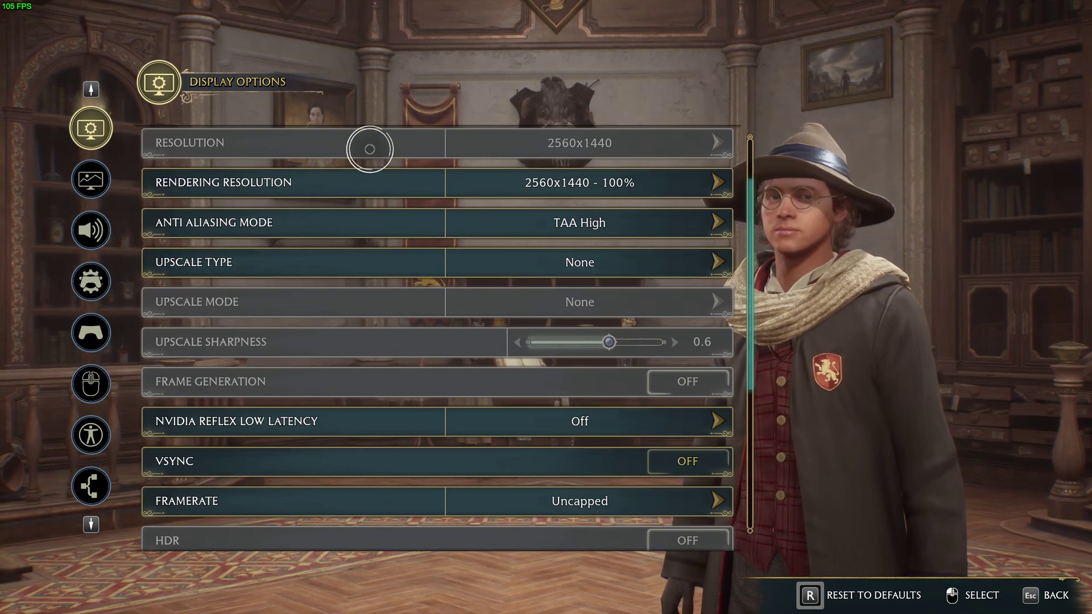
key("Escape")
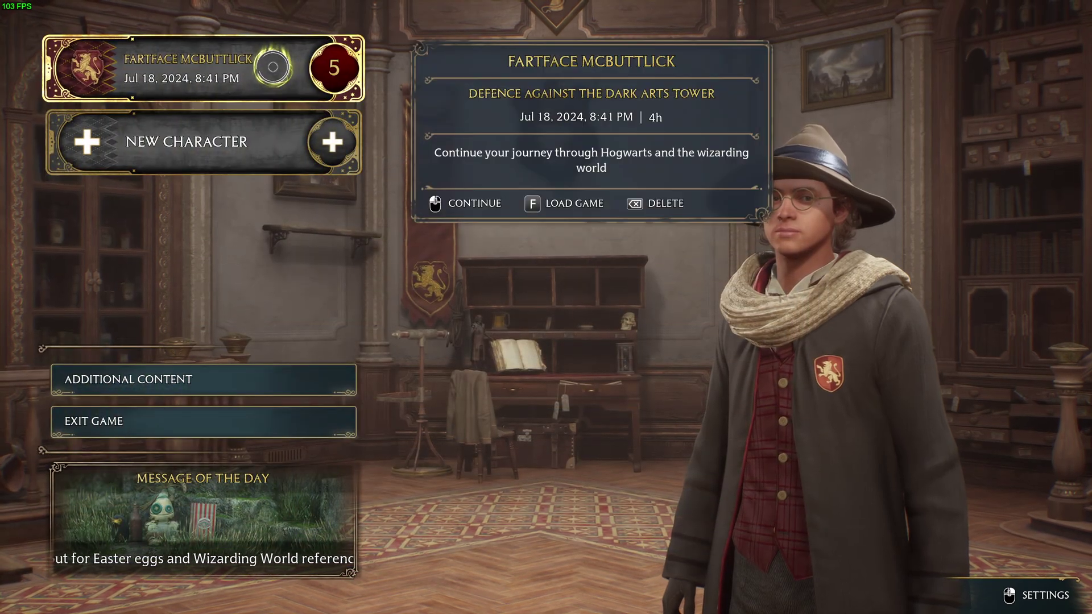
Continue the existing save and run through the tapestry corridor into the bright tower hall
left_click(317, 68)
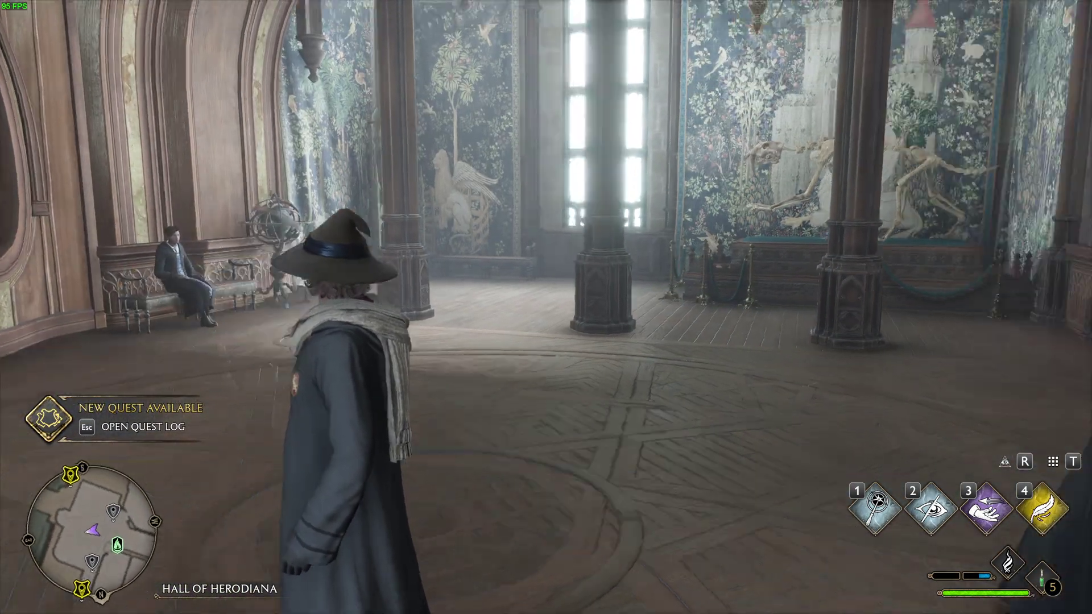
key("w")
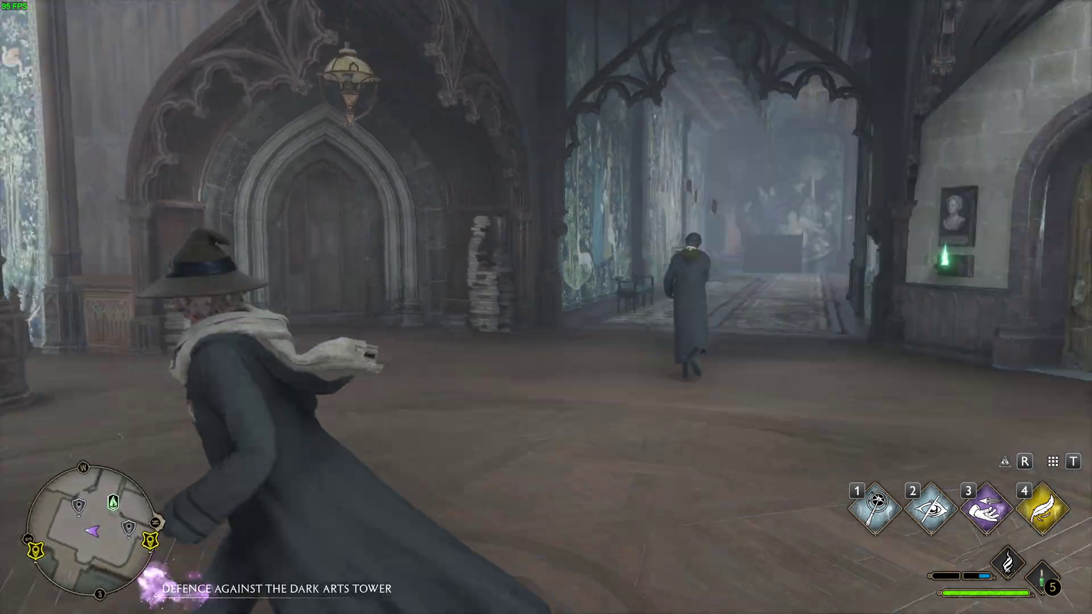
key("w")
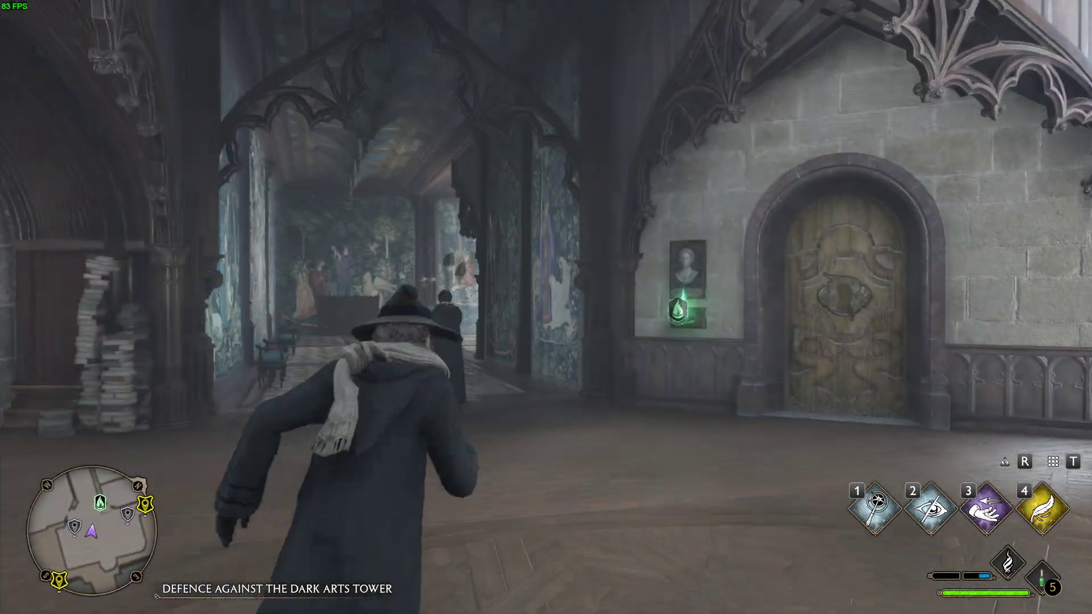
key("w")
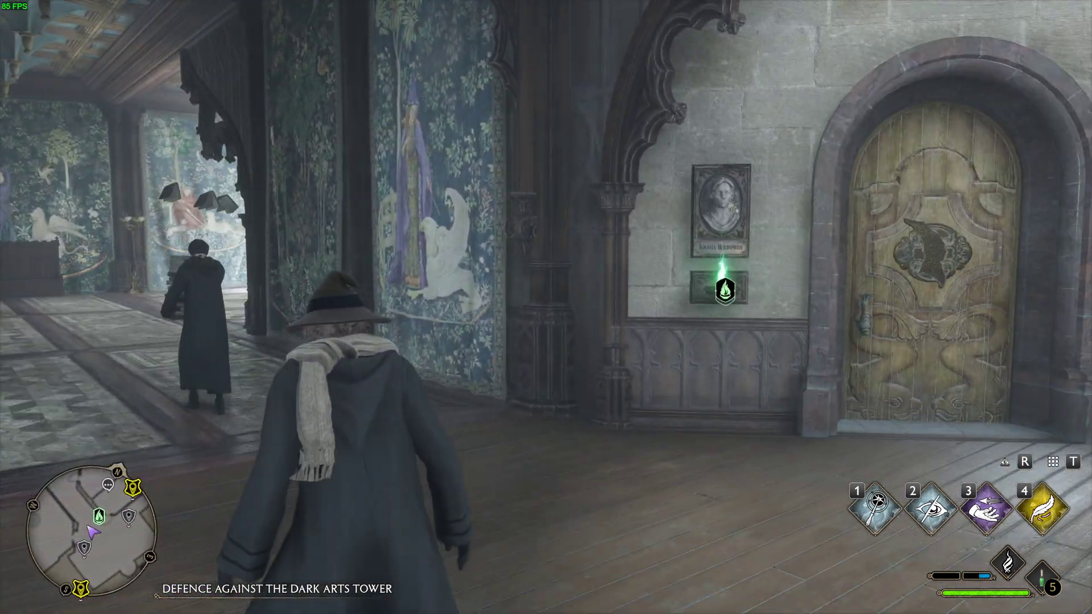
key("w")
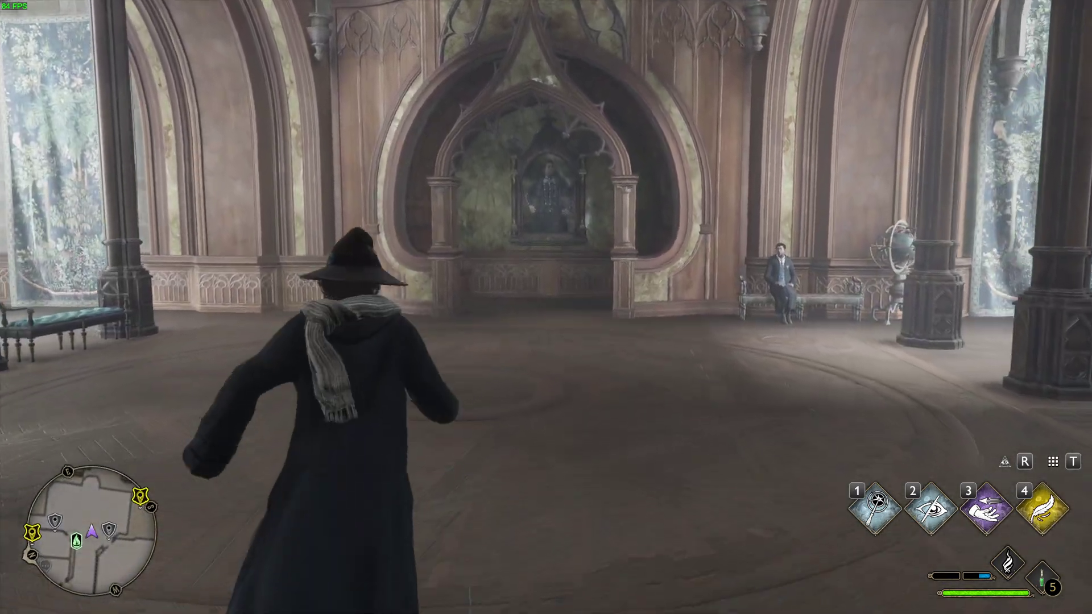